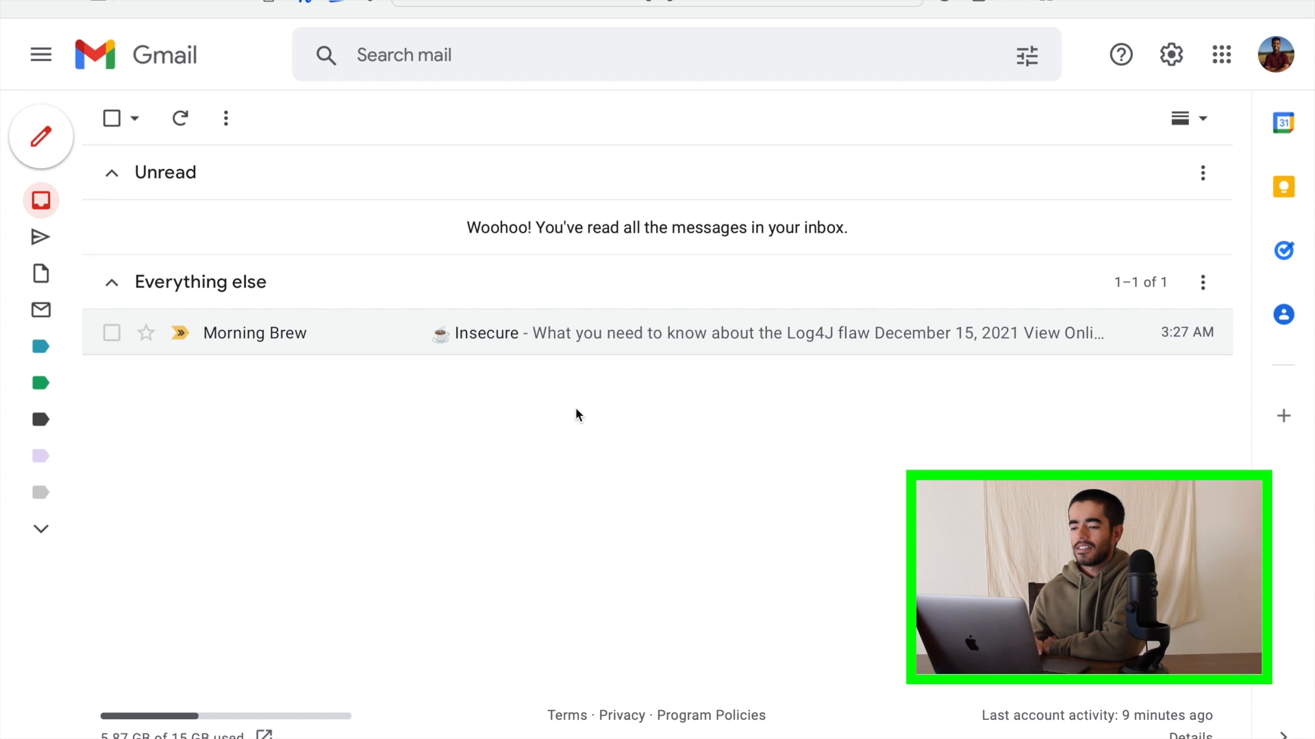
# Open the Morning Brew newsletter "Insecure" from the inbox and skim through its content
pyautogui.click(658, 344)
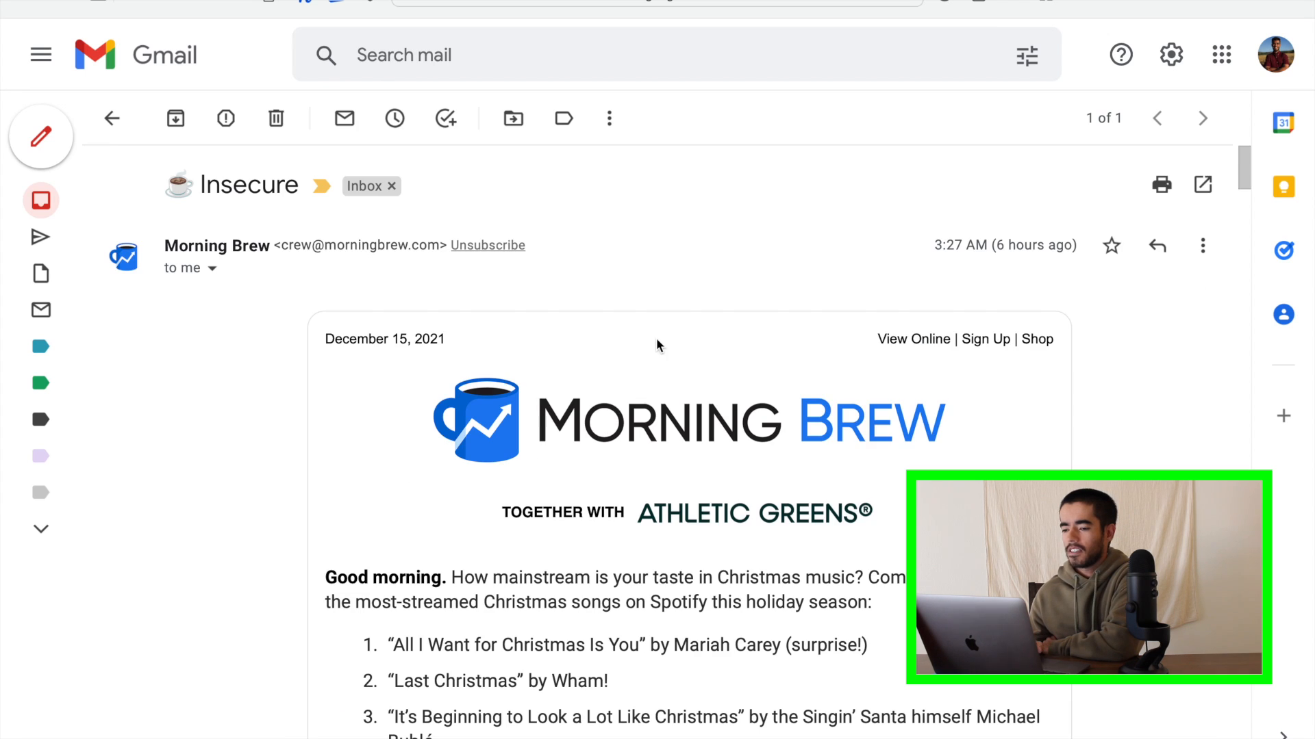
pyautogui.scroll(-20, 303, 434)
pyautogui.scroll(4, 303, 434)
pyautogui.scroll(20, 303, 435)
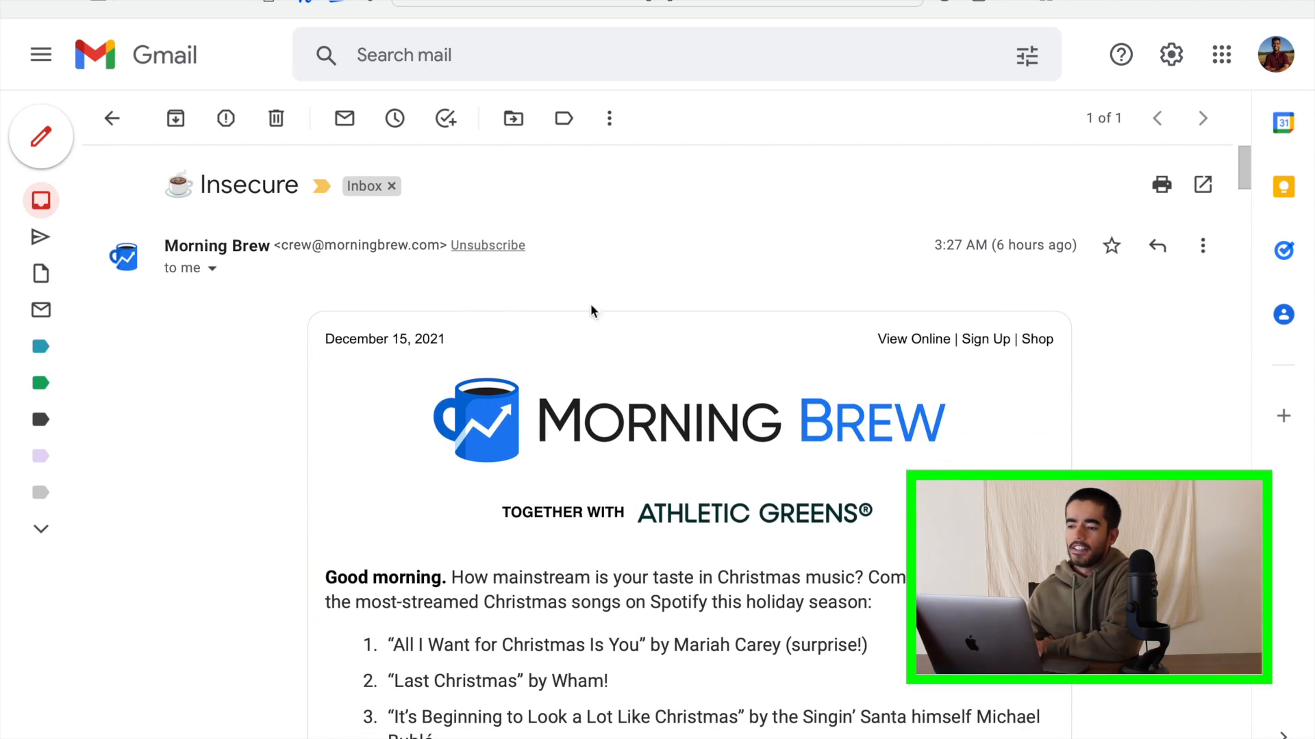
# Start a filter for messages like this newsletter and look through the matching emails
pyautogui.click(610, 123)
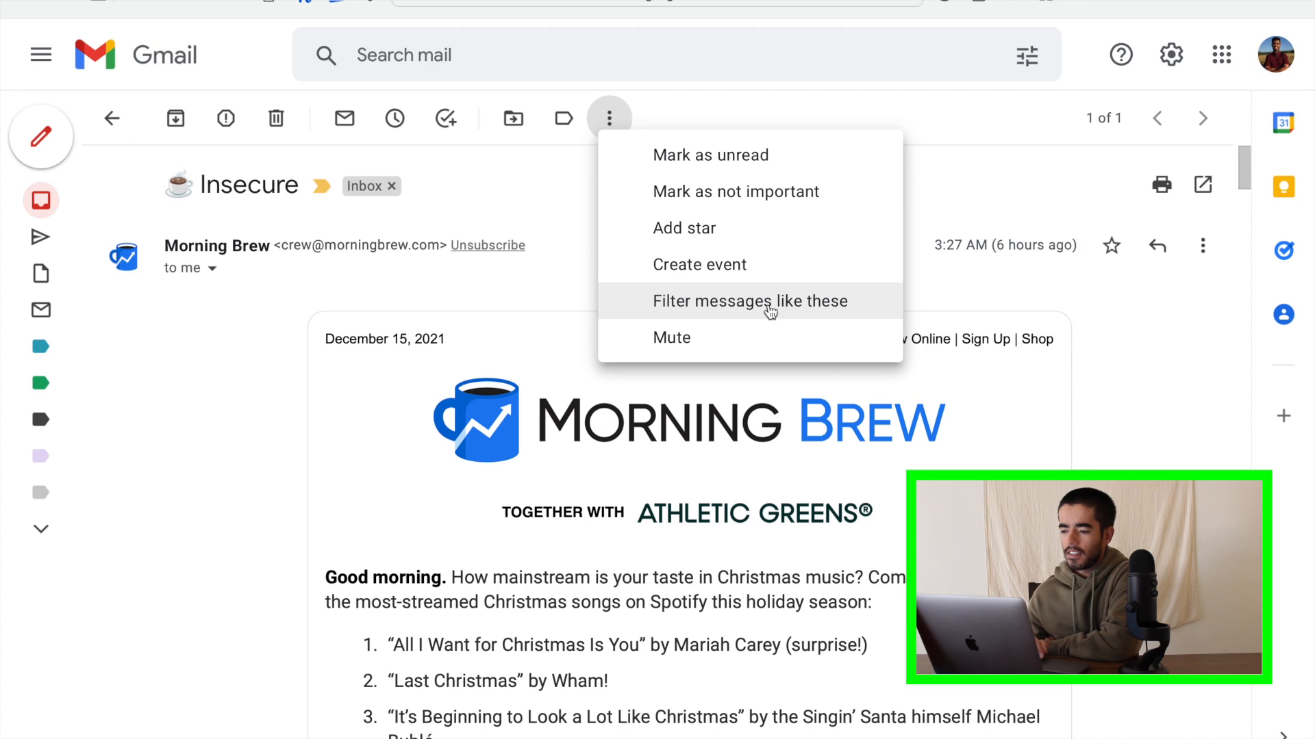
pyautogui.click(865, 306)
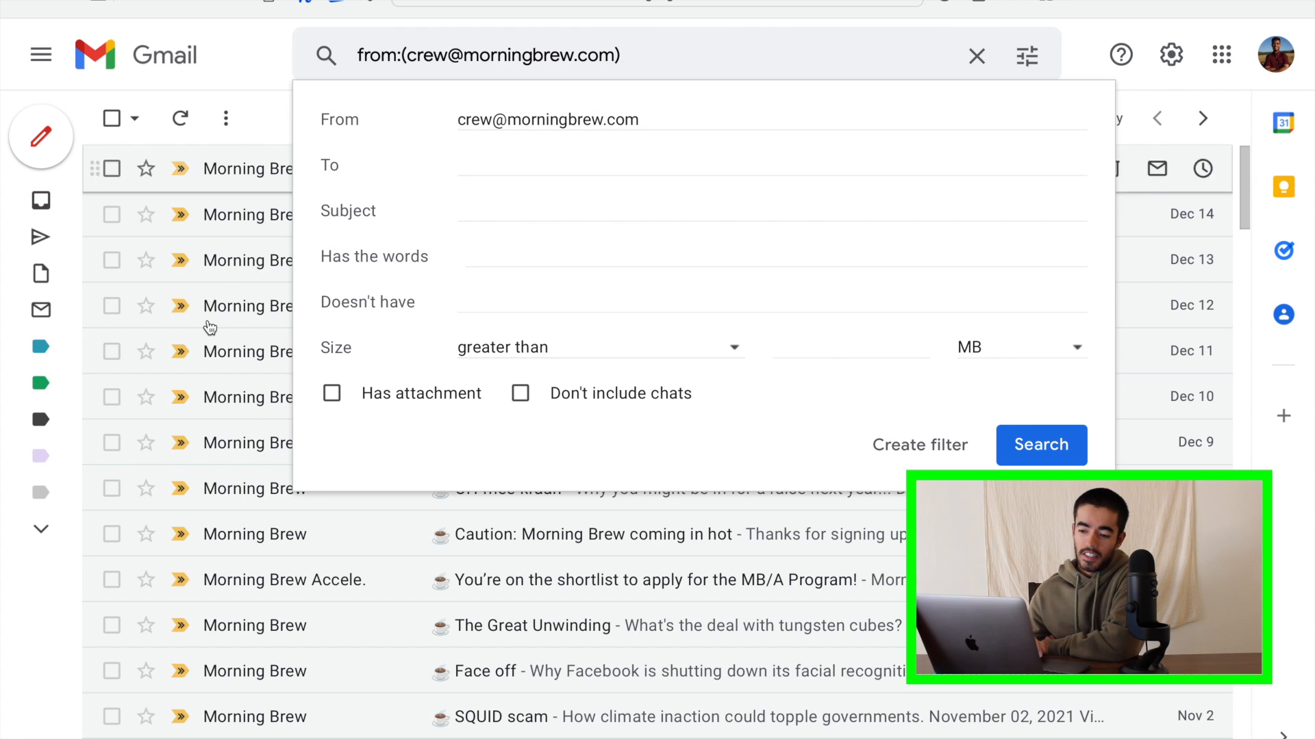
pyautogui.scroll(-7, 202, 279)
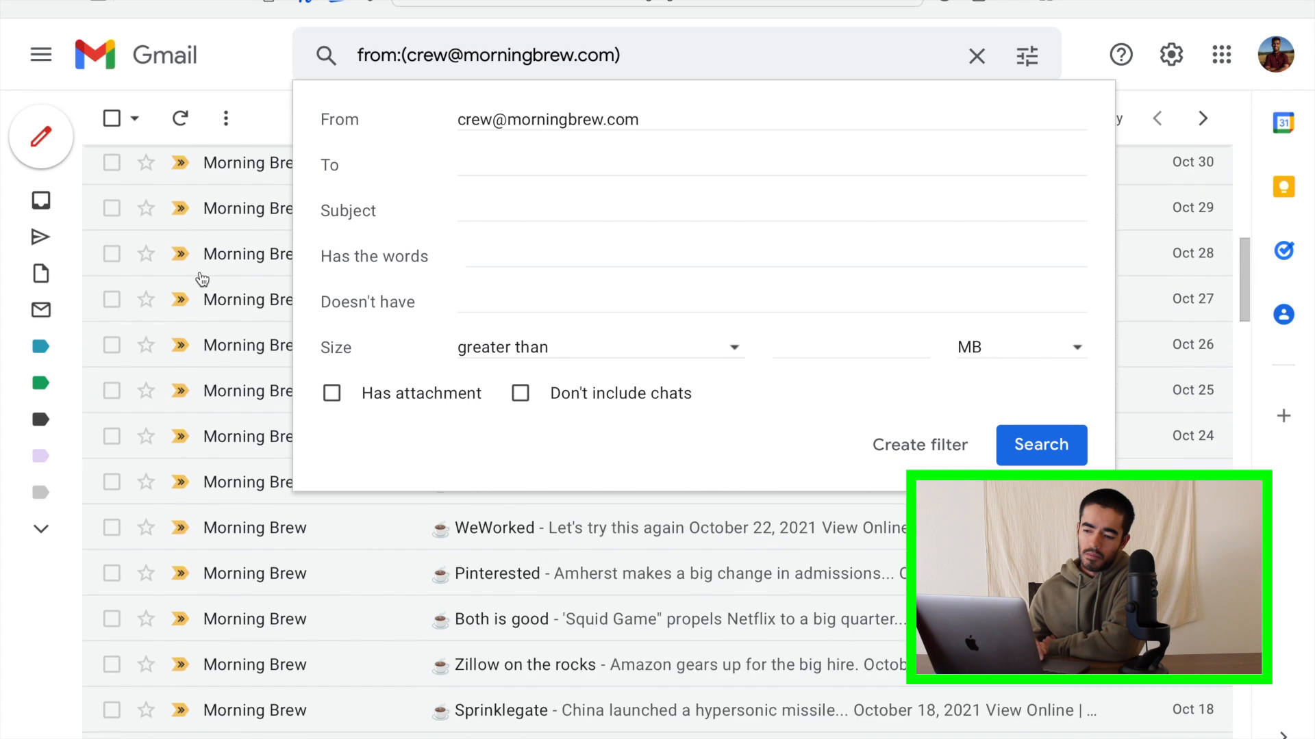
pyautogui.scroll(10, 205, 279)
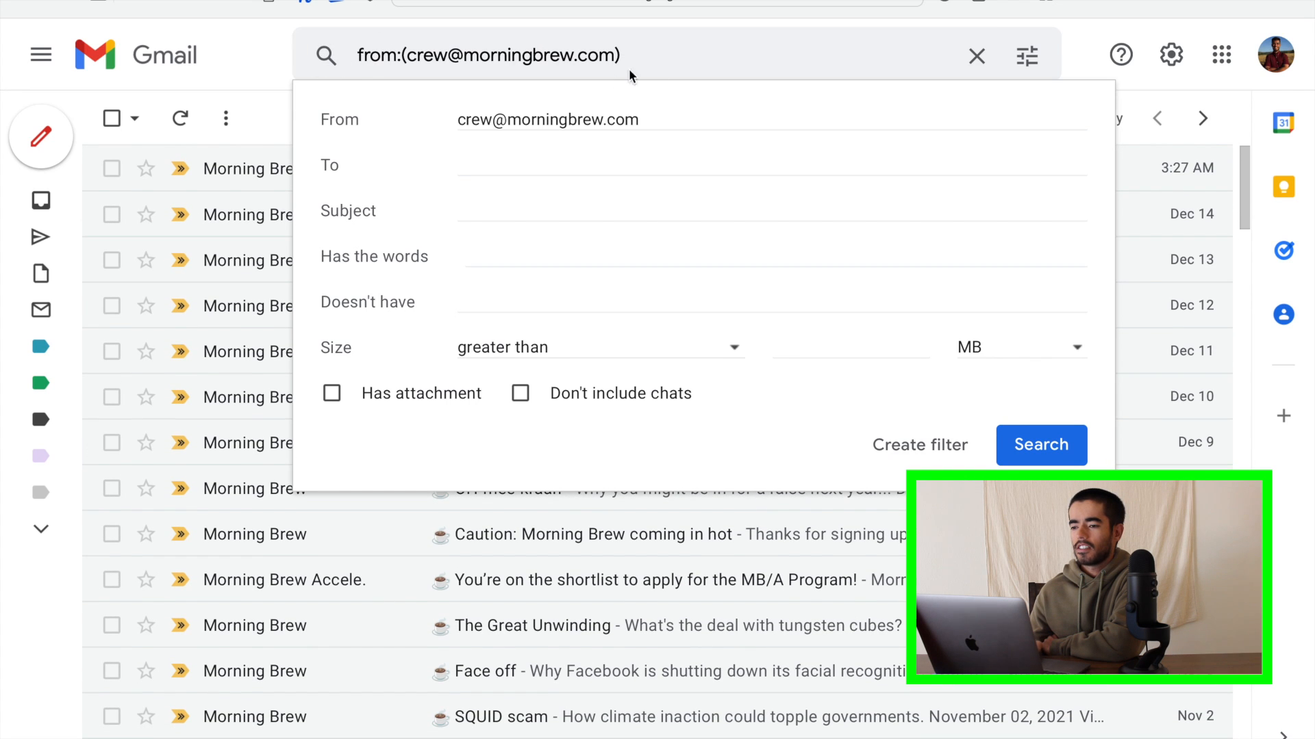
# Examine the sender query used for the search and return to the inbox
pyautogui.moveTo(636, 56); pyautogui.dragTo(348, 54)
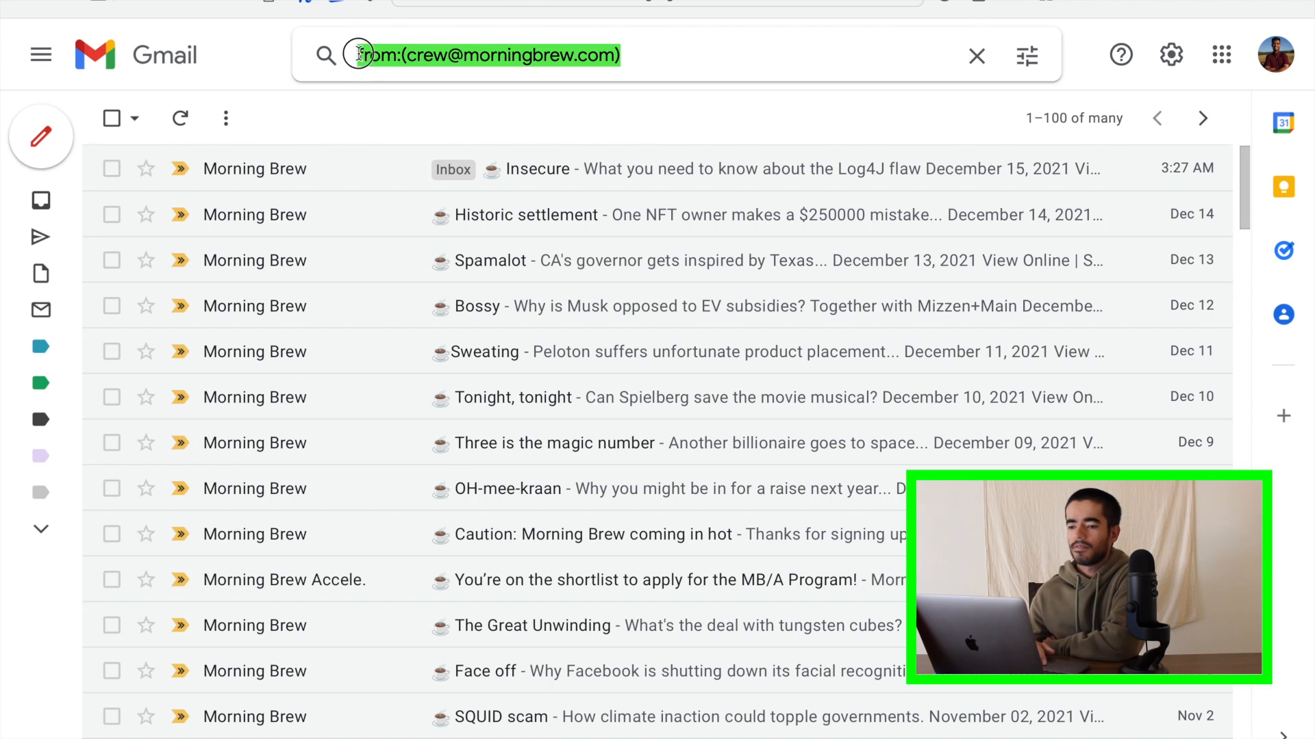
pyautogui.click(616, 54)
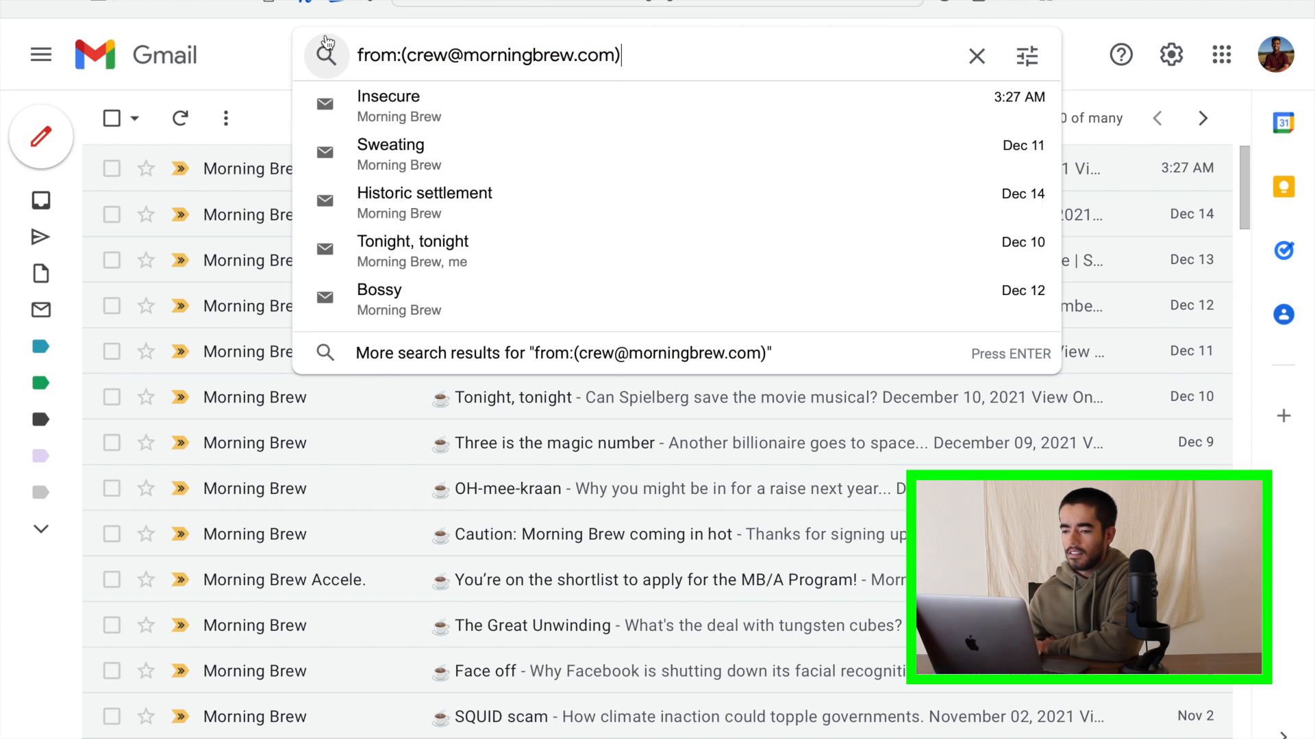
pyautogui.click(268, 106)
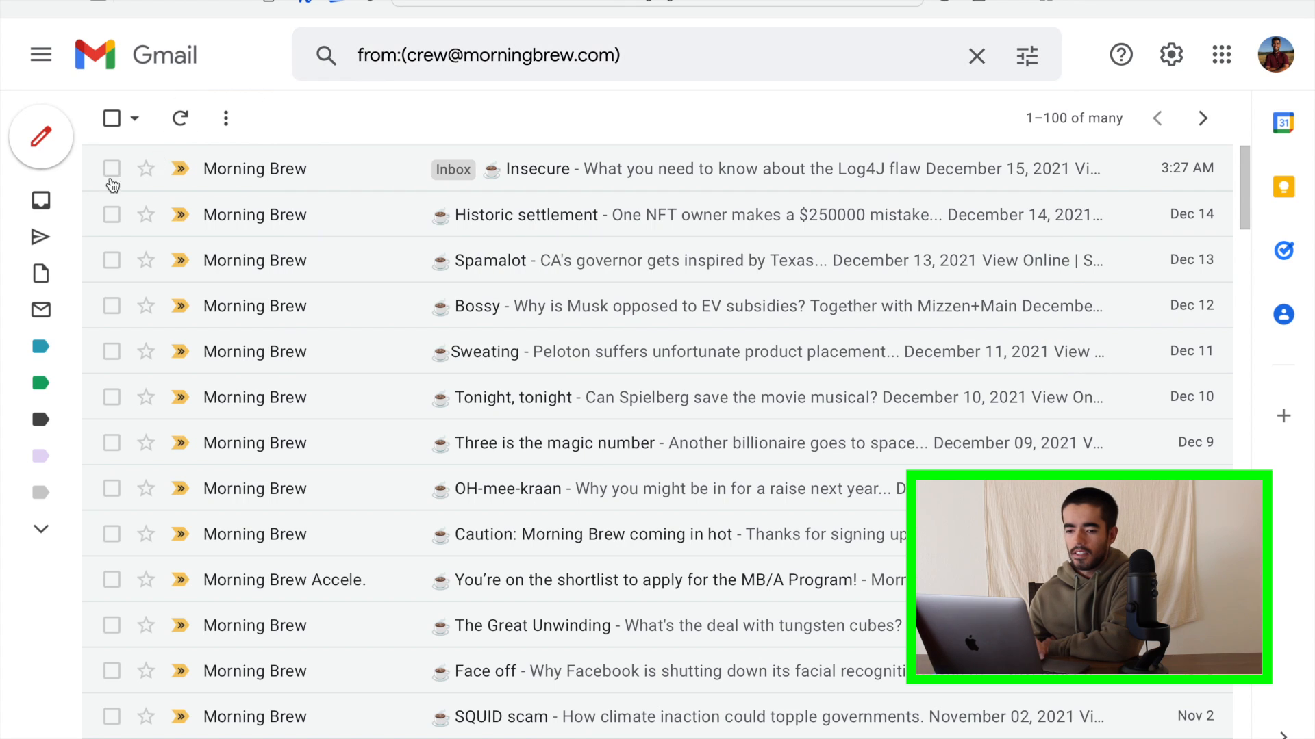
pyautogui.click(51, 199)
# Open the Morning Brew newsletter again and start a filter for messages like it, based on its sender
pyautogui.click(586, 334)
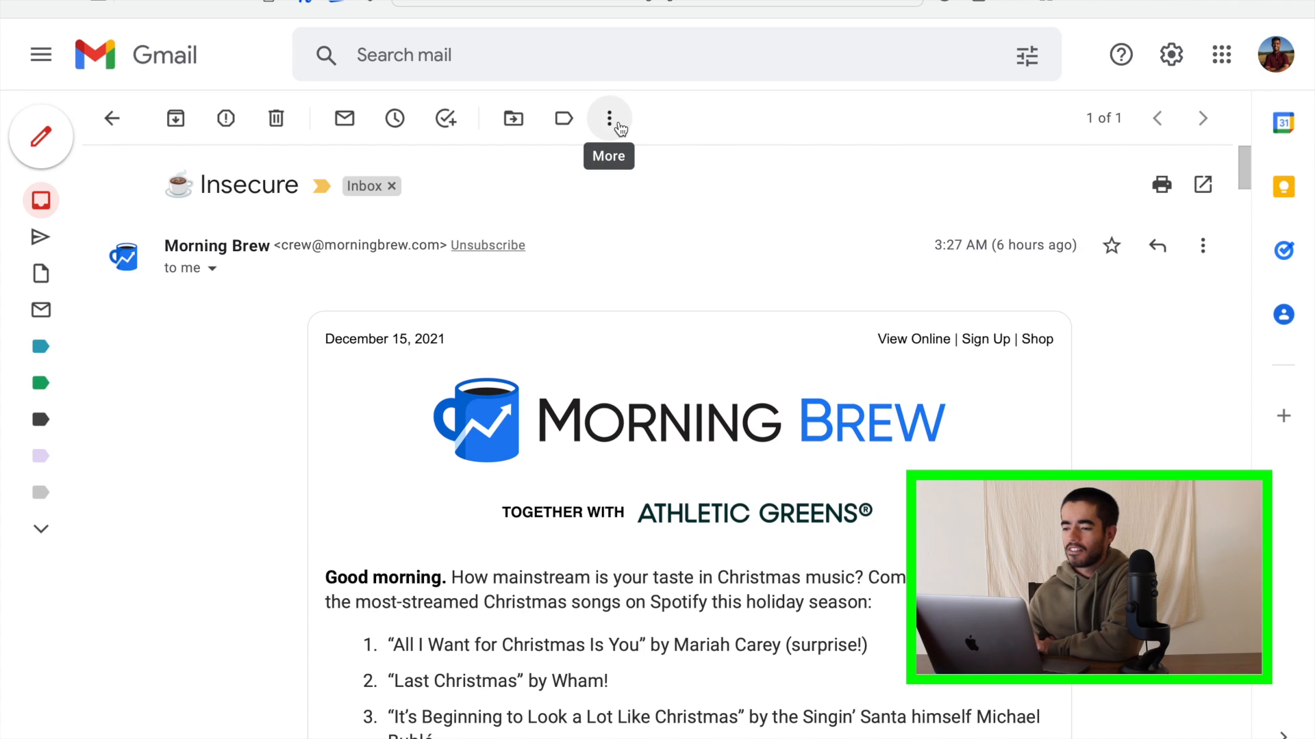
pyautogui.click(609, 117)
pyautogui.click(688, 299)
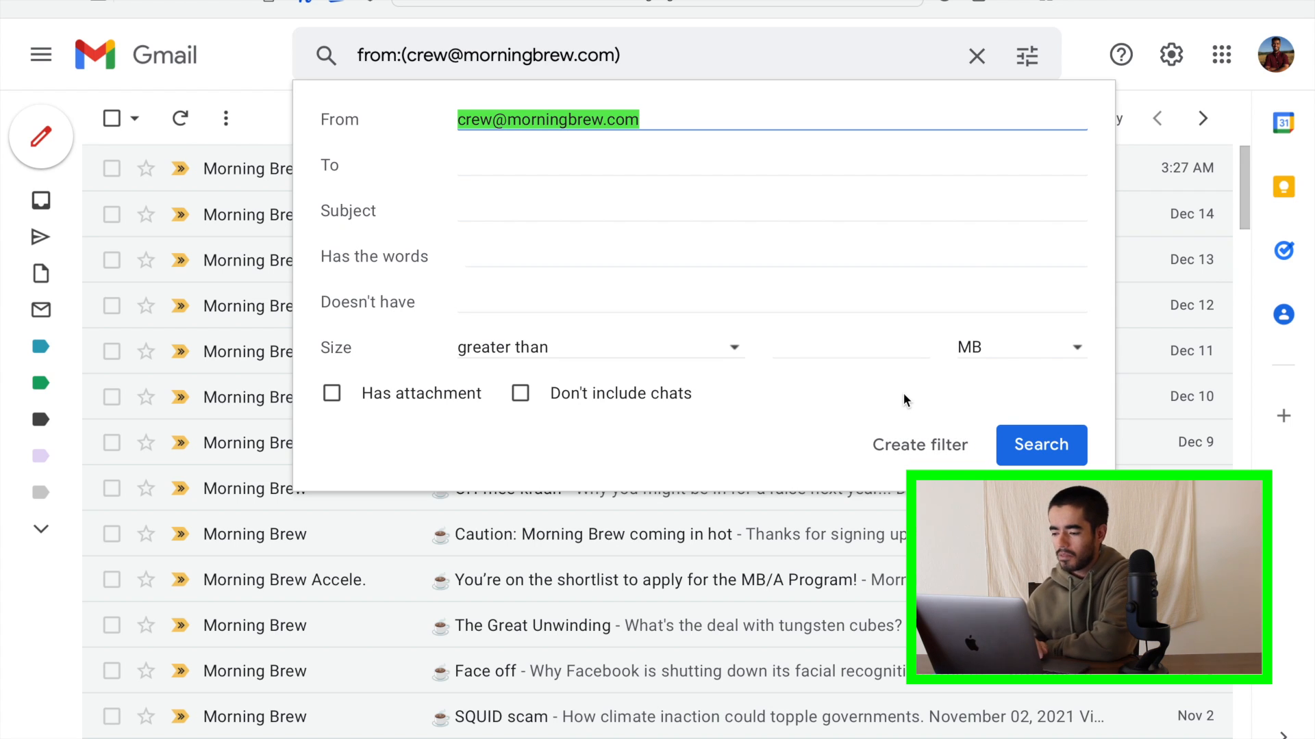
# Proceed to the filter's actions and set it to mark matching messages as read and skip the inbox
pyautogui.click(920, 450)
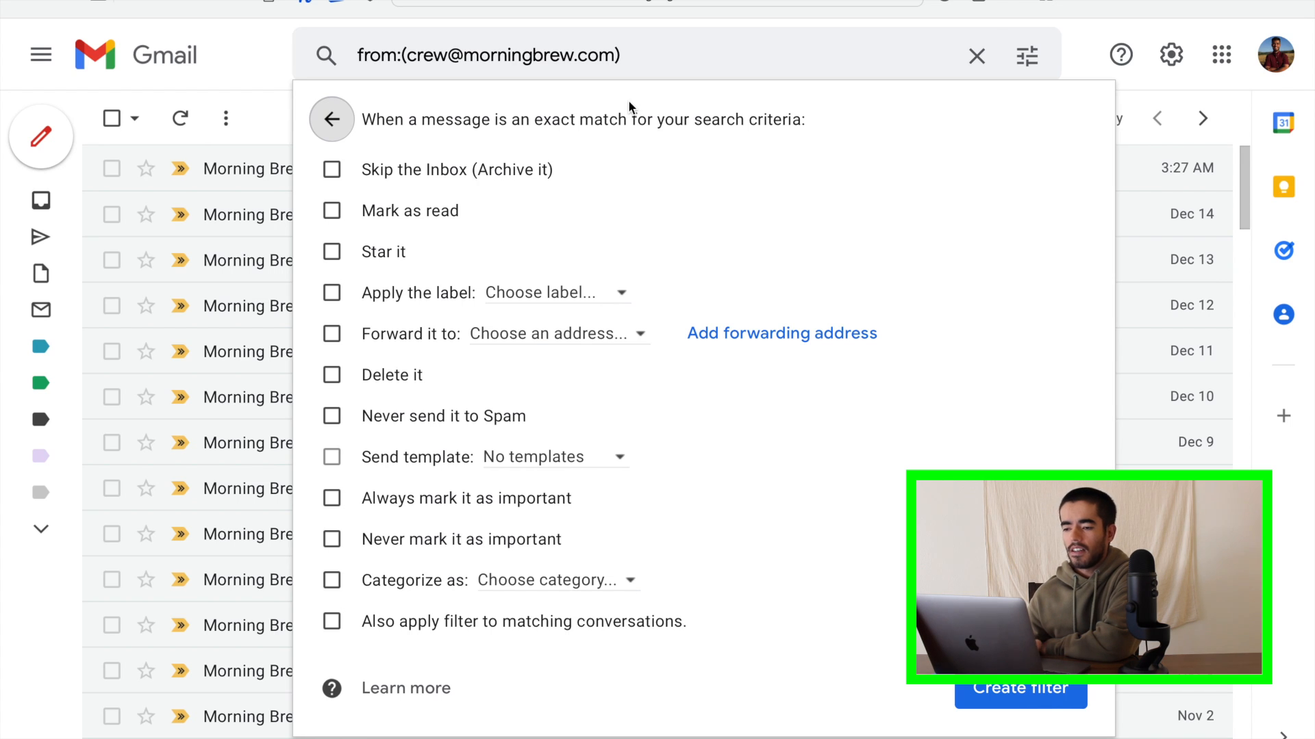
pyautogui.click(333, 212)
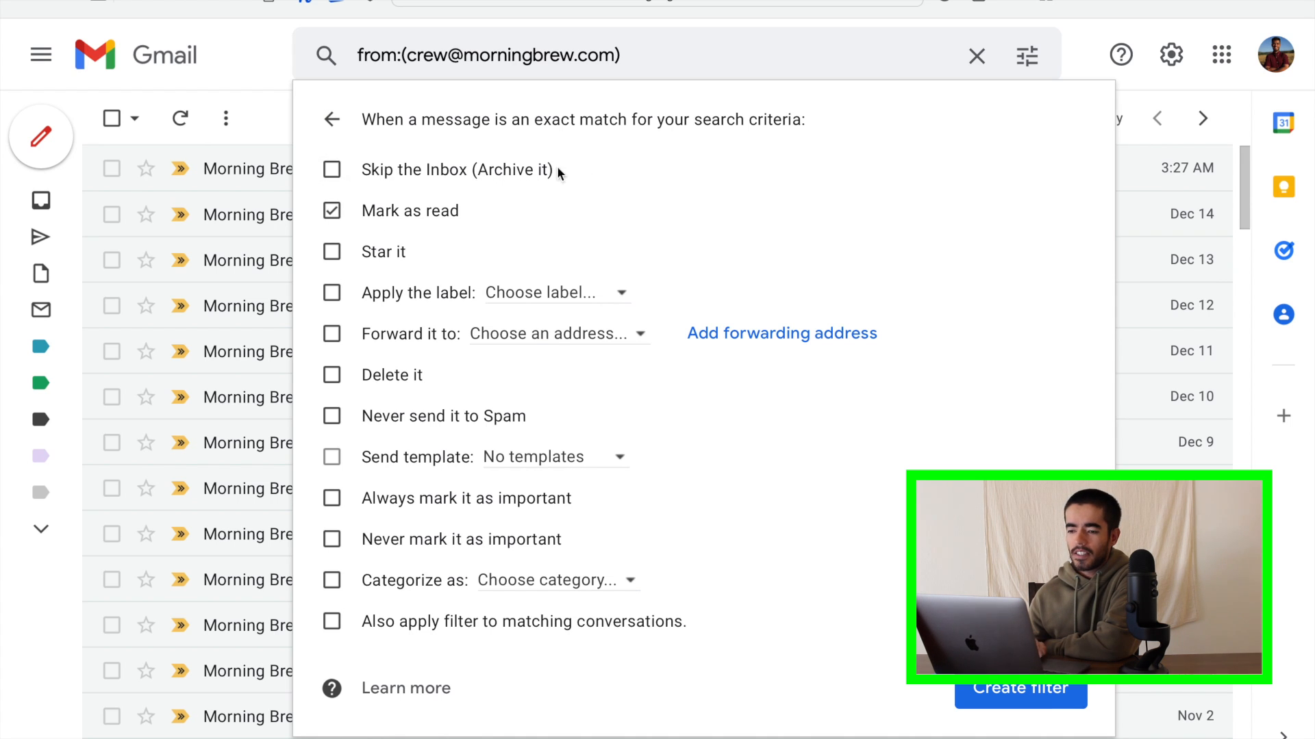
pyautogui.click(333, 169)
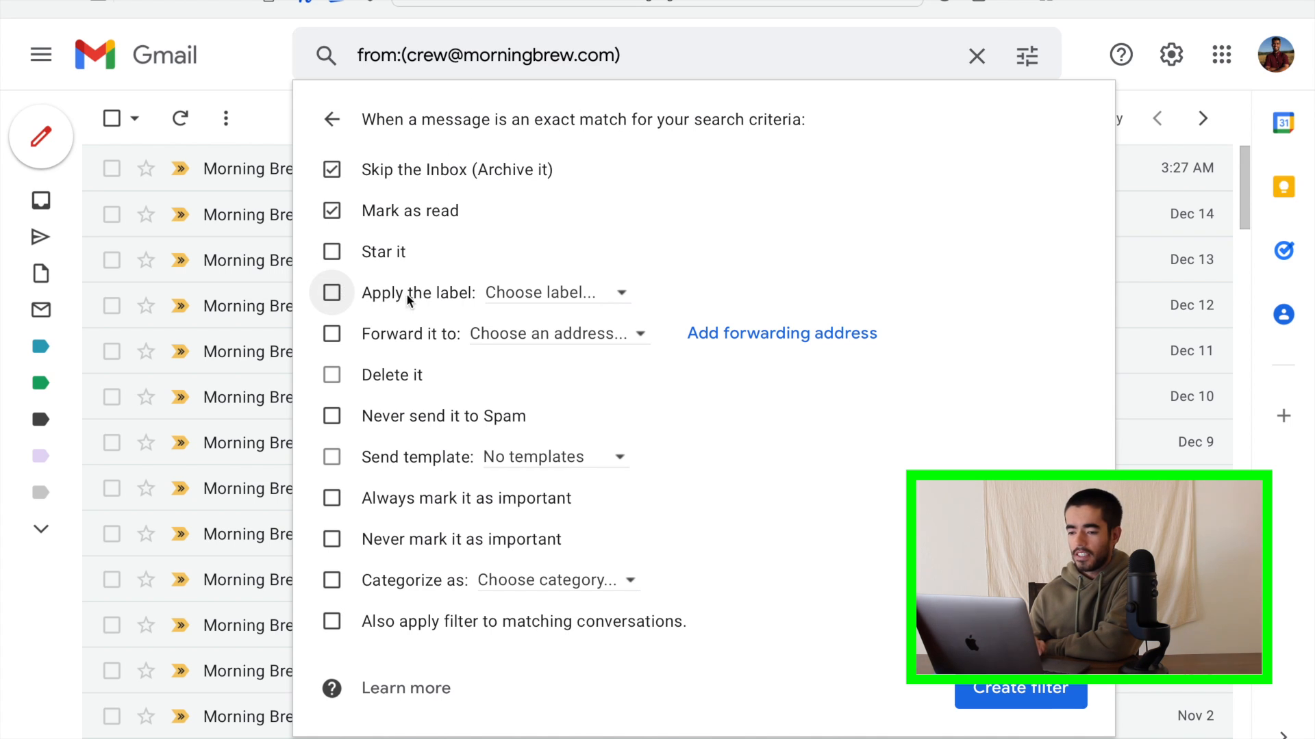
# Have the filter apply a new label named "Morning Brew" that is not nested under another label
pyautogui.click(331, 293)
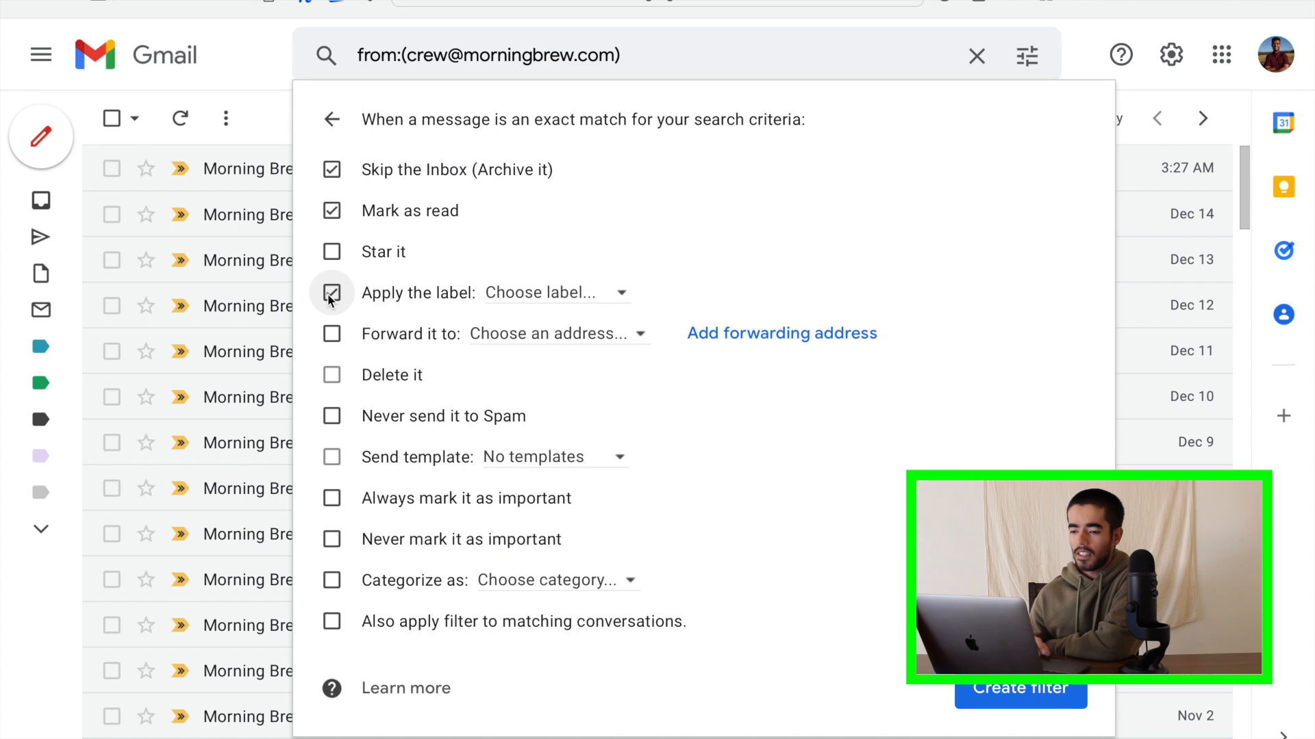
pyautogui.click(624, 296)
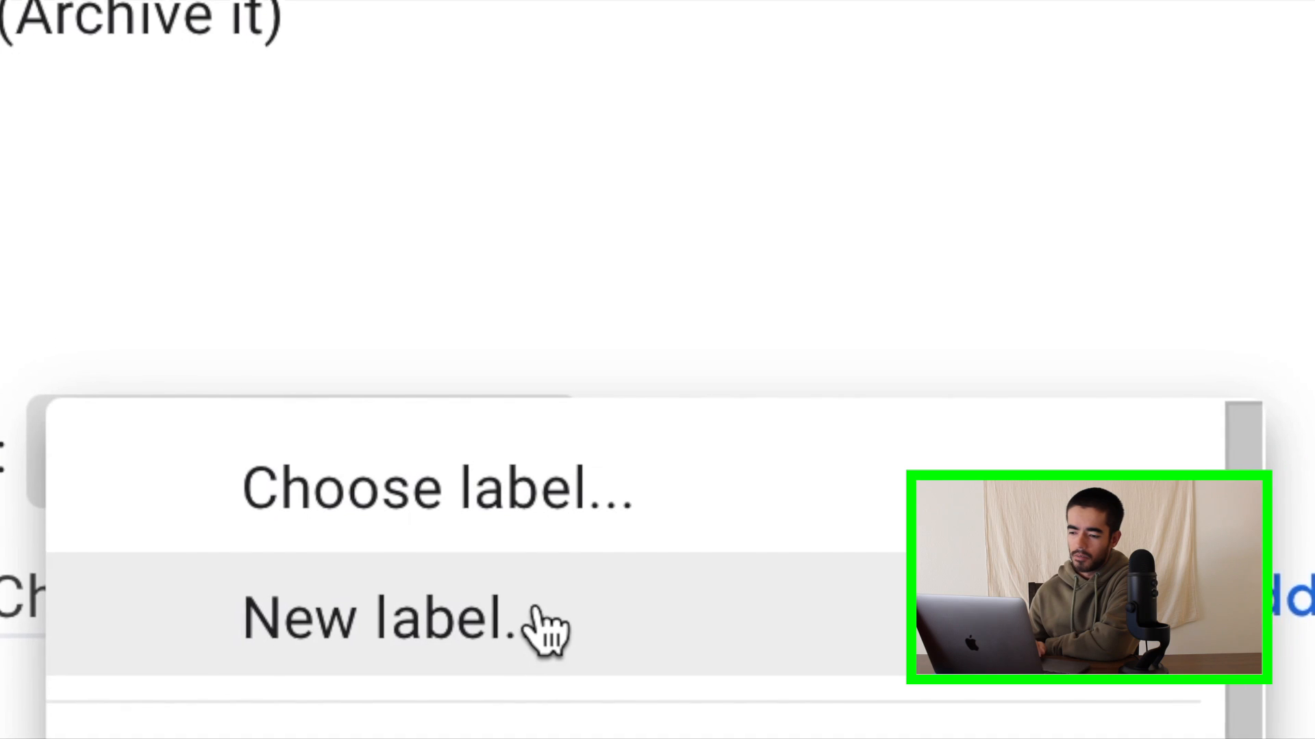
pyautogui.click(505, 591)
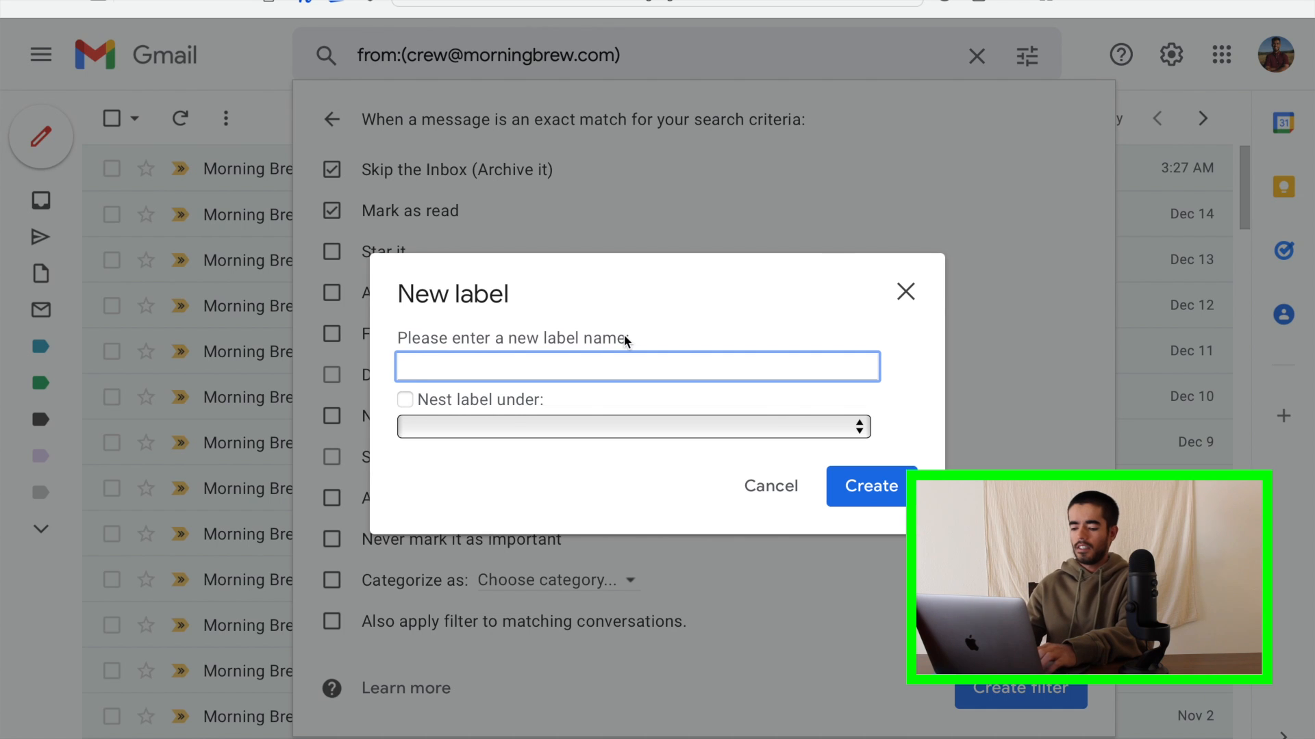
pyautogui.write('Morning Brew')
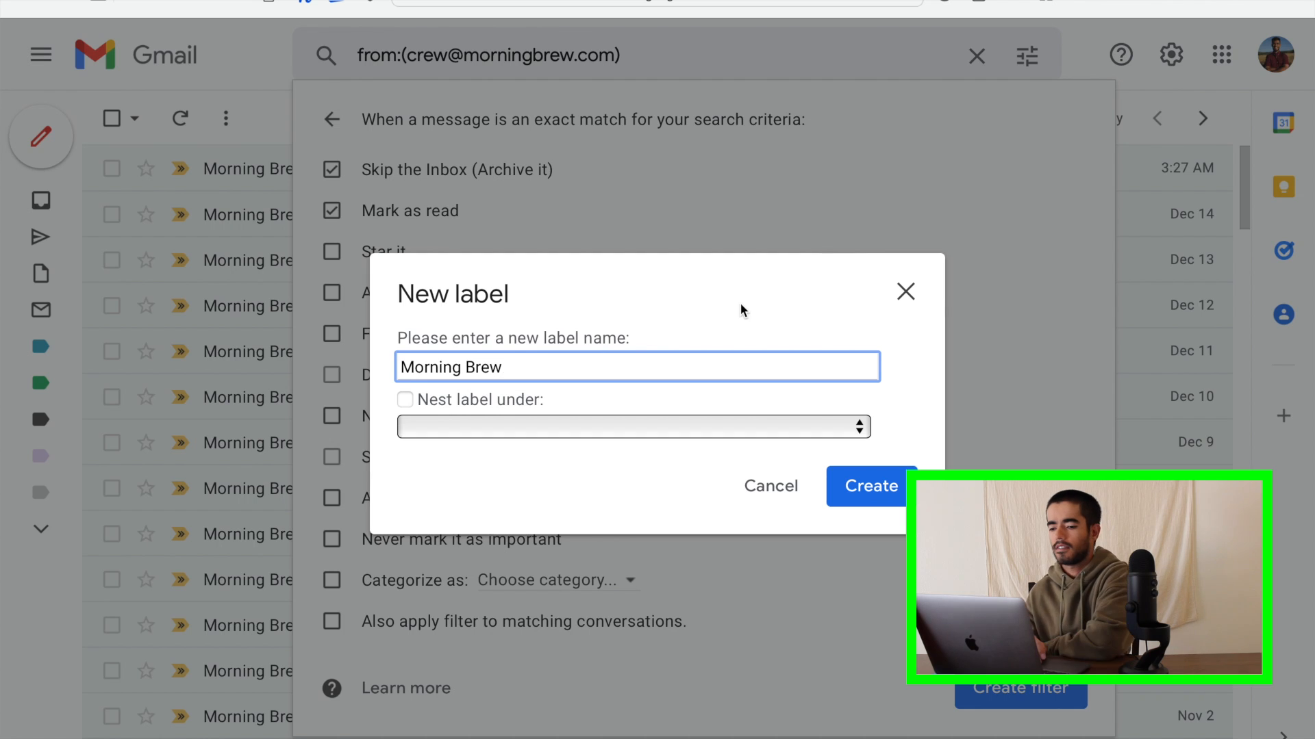
pyautogui.click(894, 494)
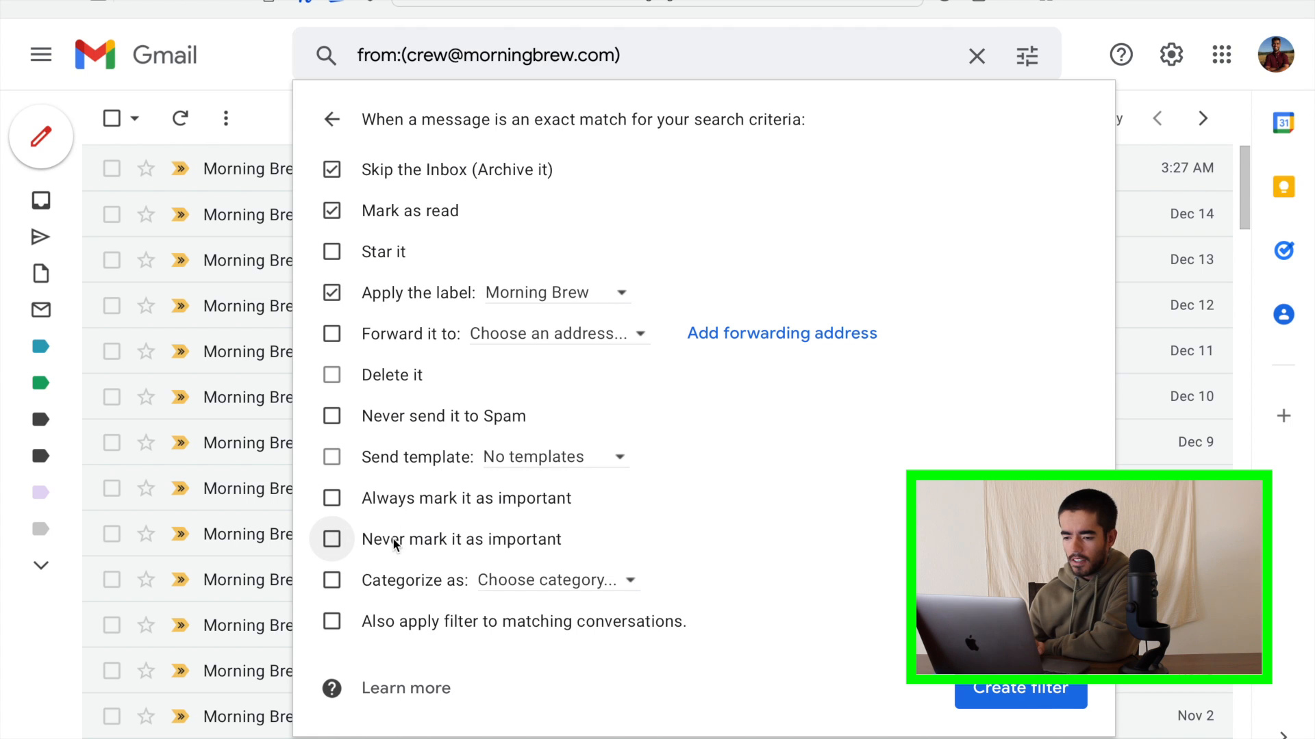
# Set the filter to never send messages to Spam and to include matching conversations, and create it
pyautogui.click(331, 417)
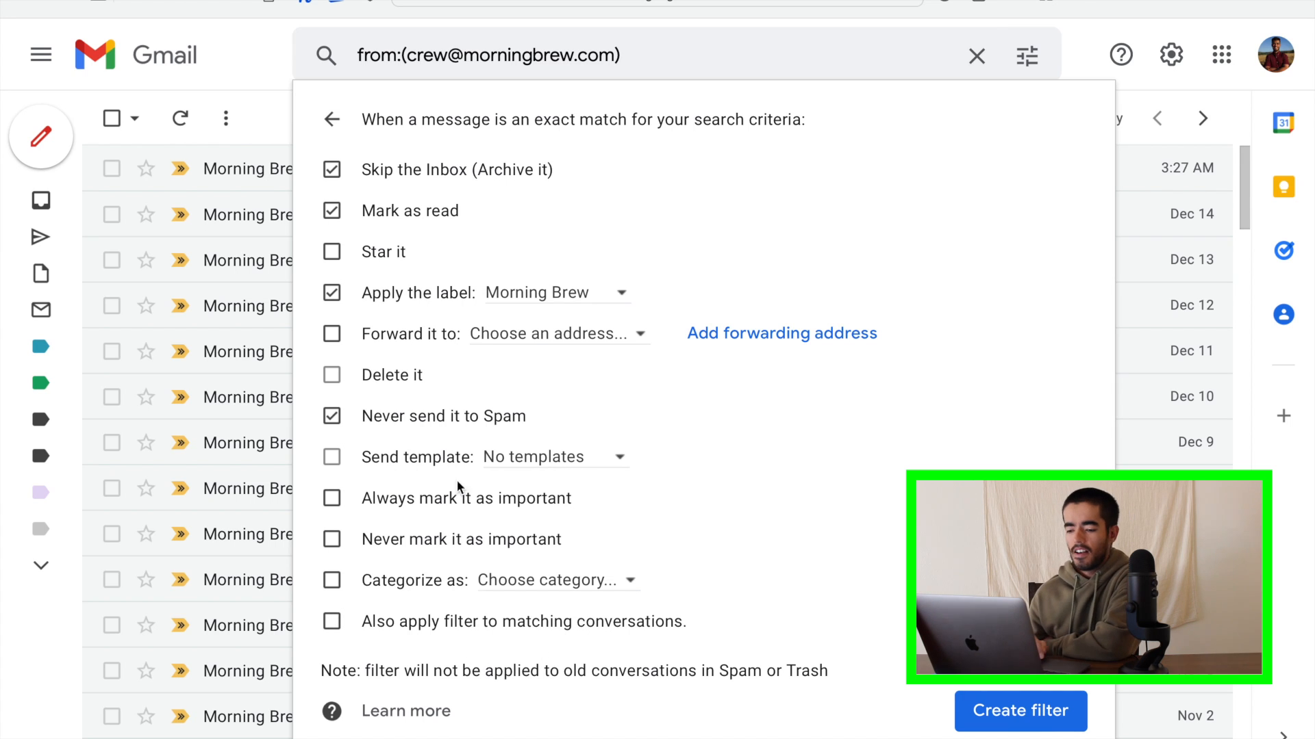
pyautogui.click(336, 626)
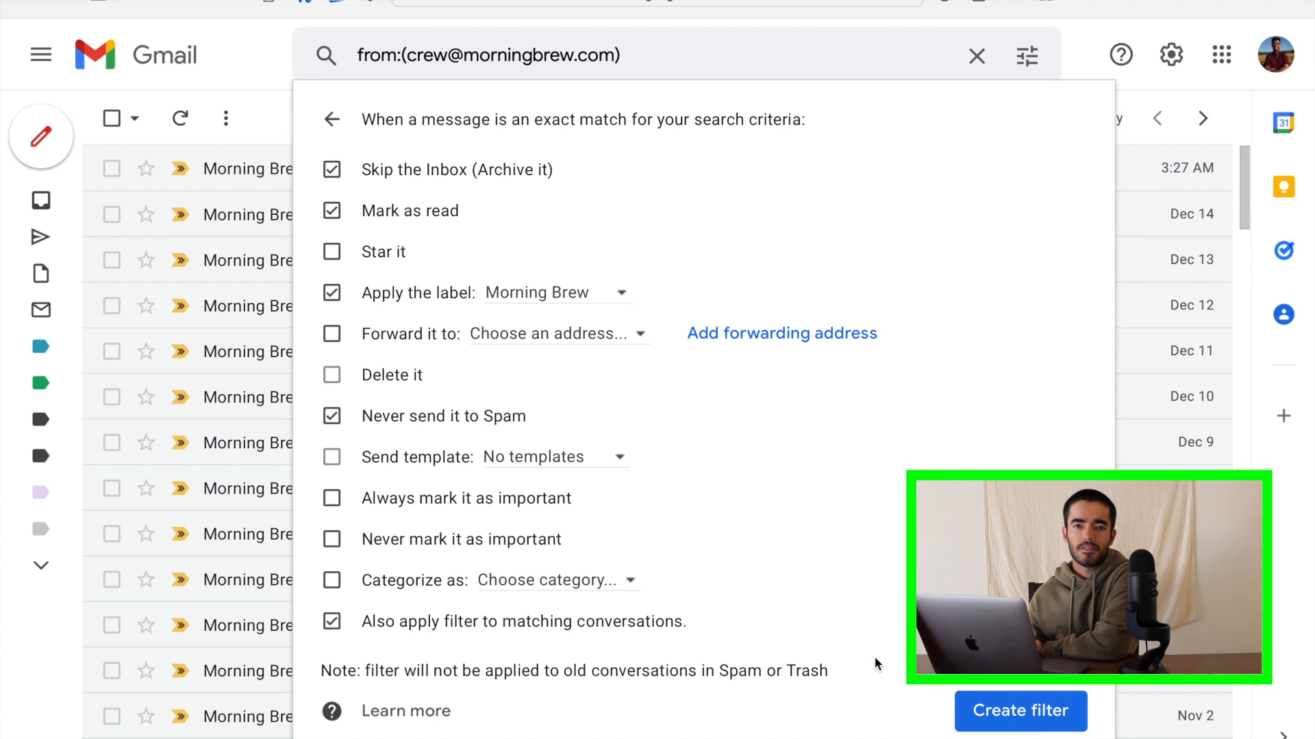
pyautogui.click(988, 710)
# Look through the list of Morning Brew emails that the new filter covers
pyautogui.scroll(-20, 607, 483)
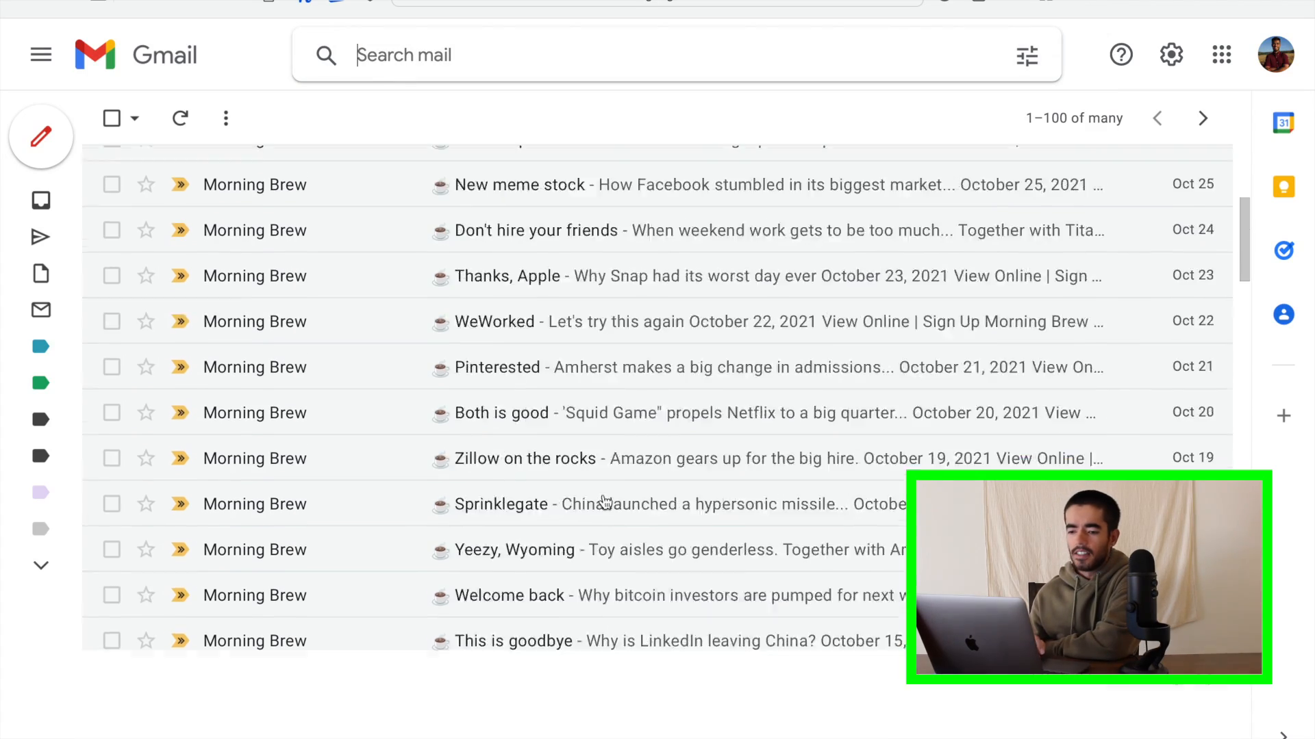
pyautogui.scroll(-20, 605, 502)
pyautogui.scroll(20, 606, 502)
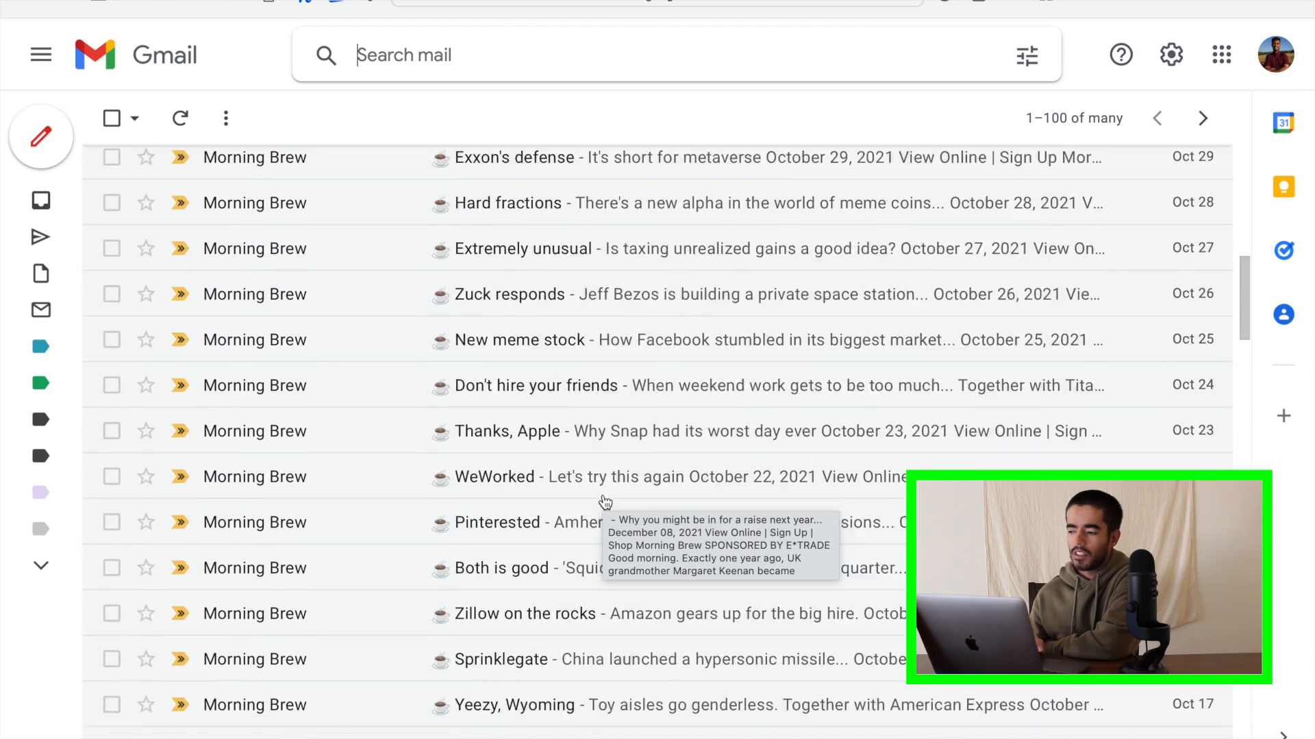
pyautogui.scroll(3, 605, 502)
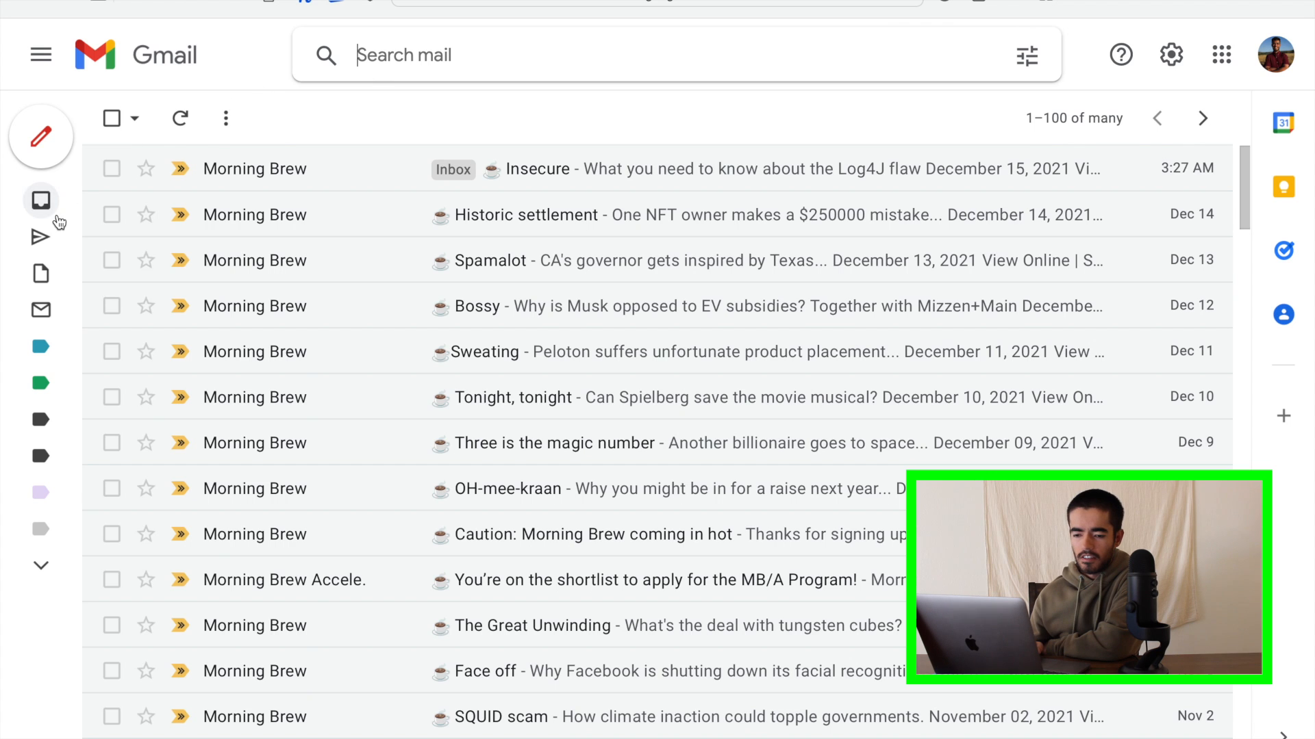
# Check the Morning Brew label in the label list and go back to the inbox
pyautogui.moveTo(47, 214)
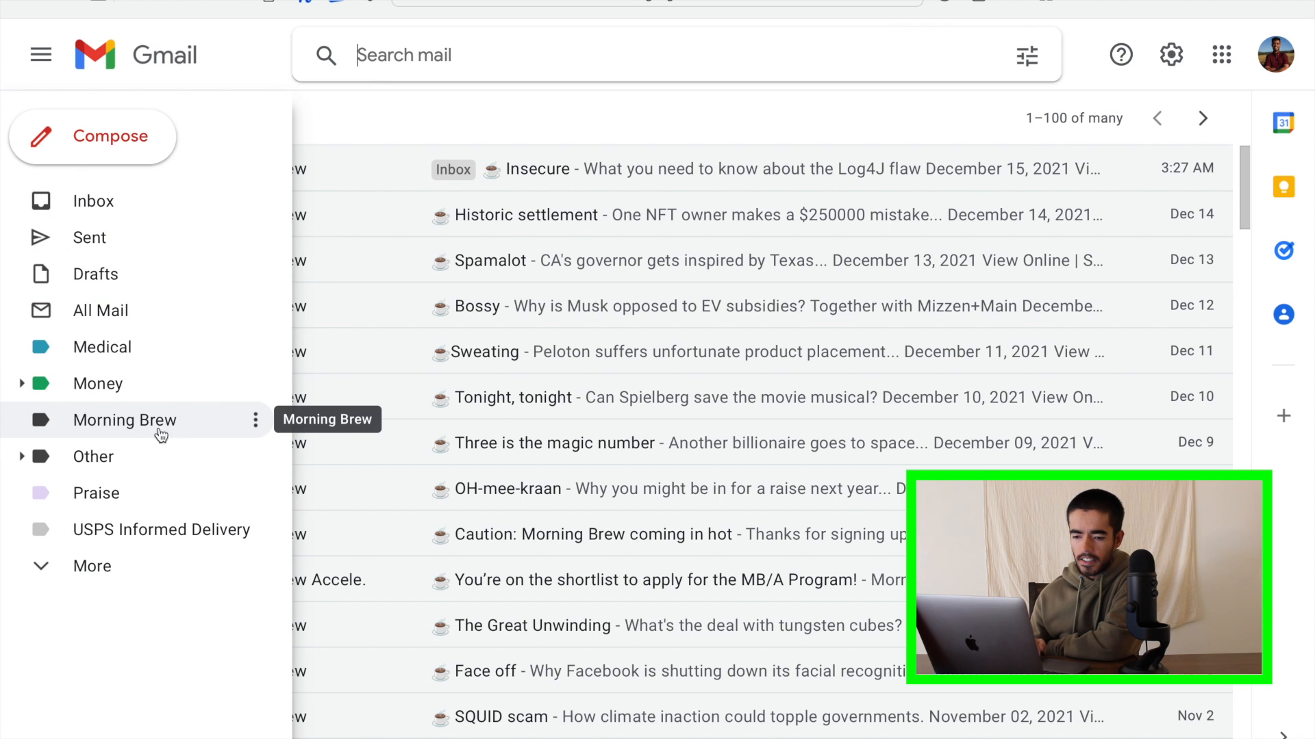
pyautogui.click(120, 424)
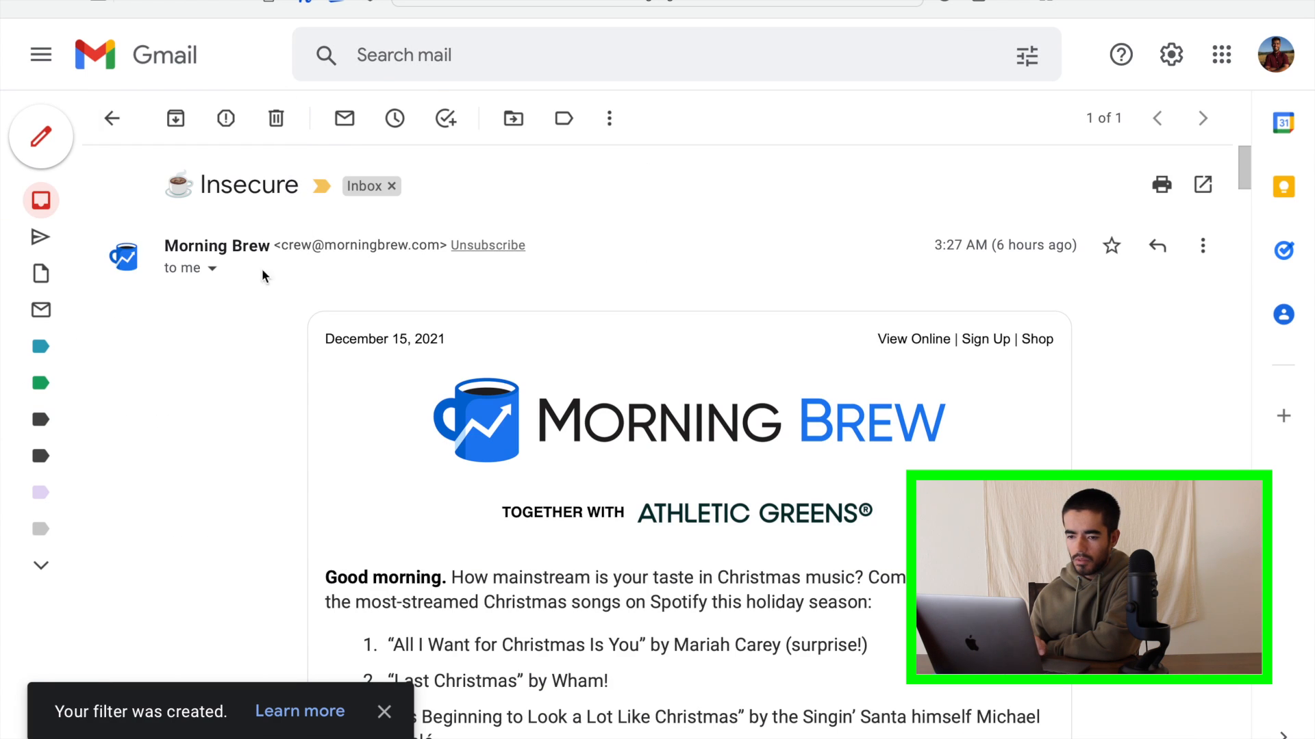
pyautogui.click(111, 121)
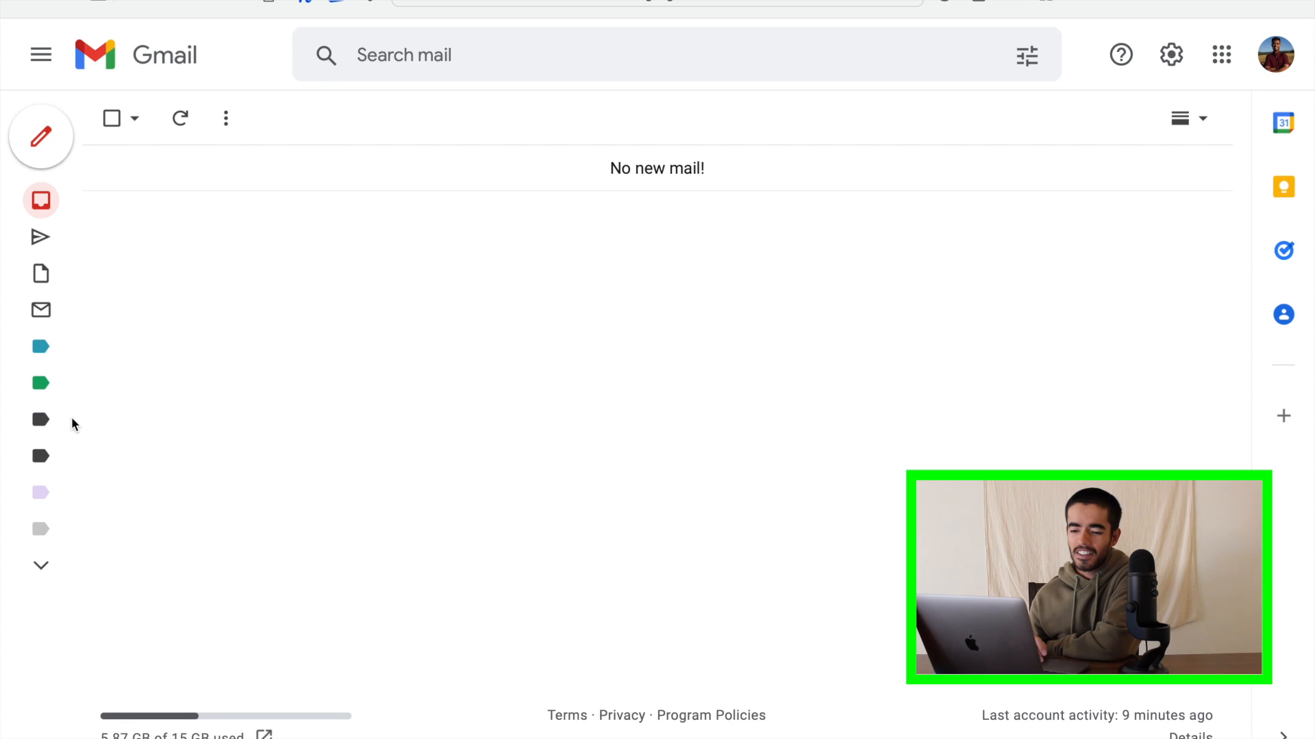
# Open the Morning Brew label and look through the newsletters filed under it
pyautogui.moveTo(50, 425)
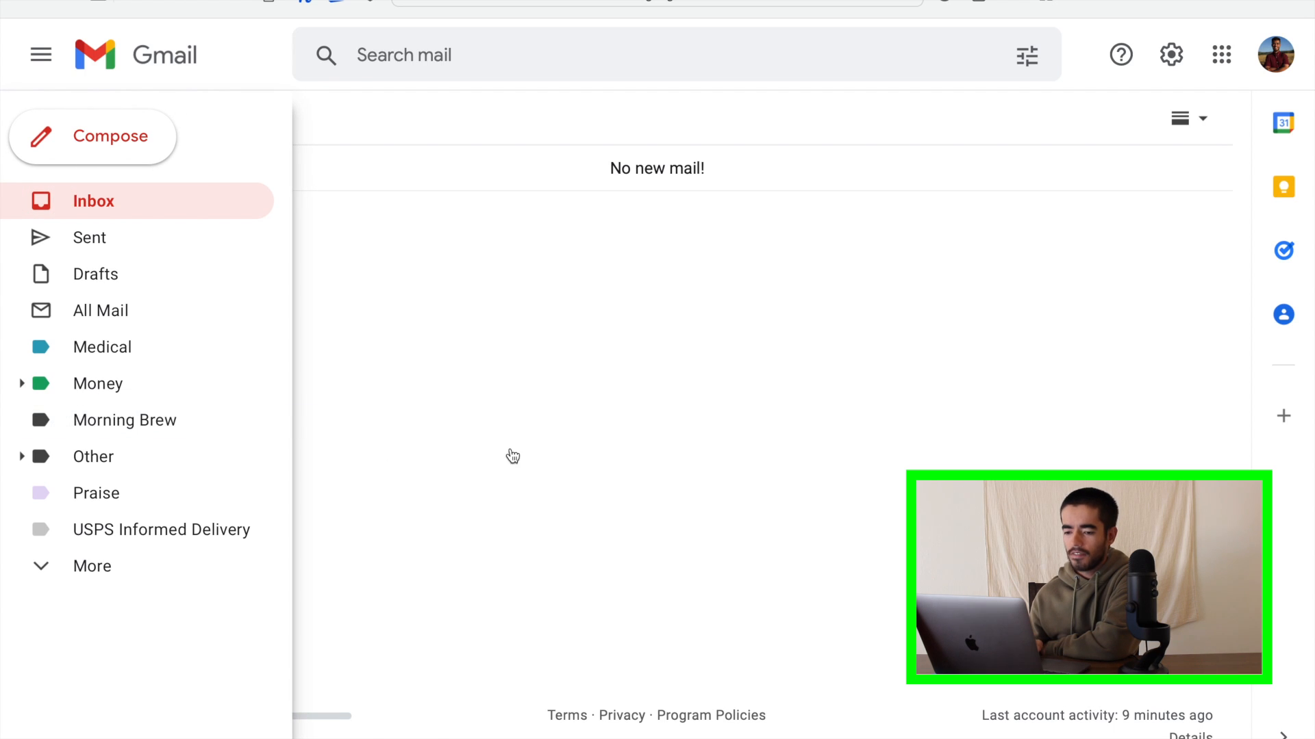
pyautogui.scroll(-20, 644, 231)
pyautogui.scroll(-20, 644, 231)
pyautogui.scroll(-6, 645, 231)
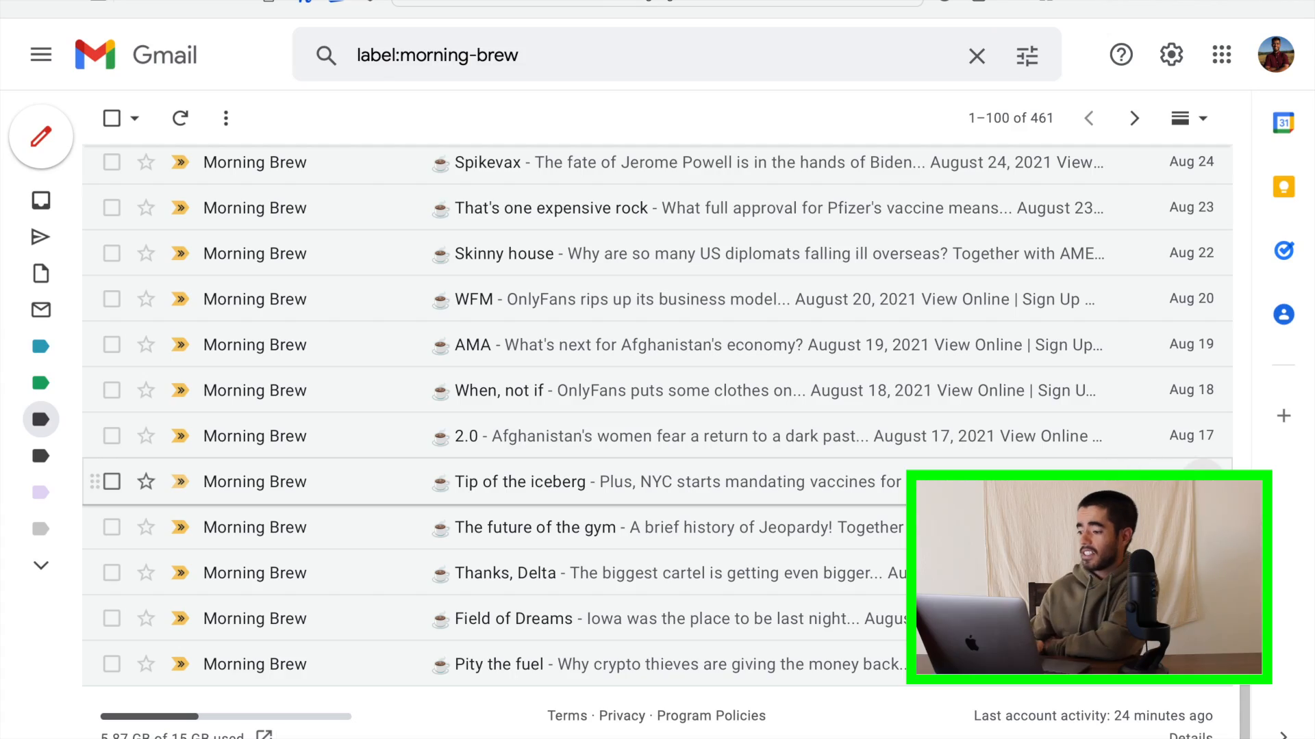
pyautogui.scroll(20, 620, 565)
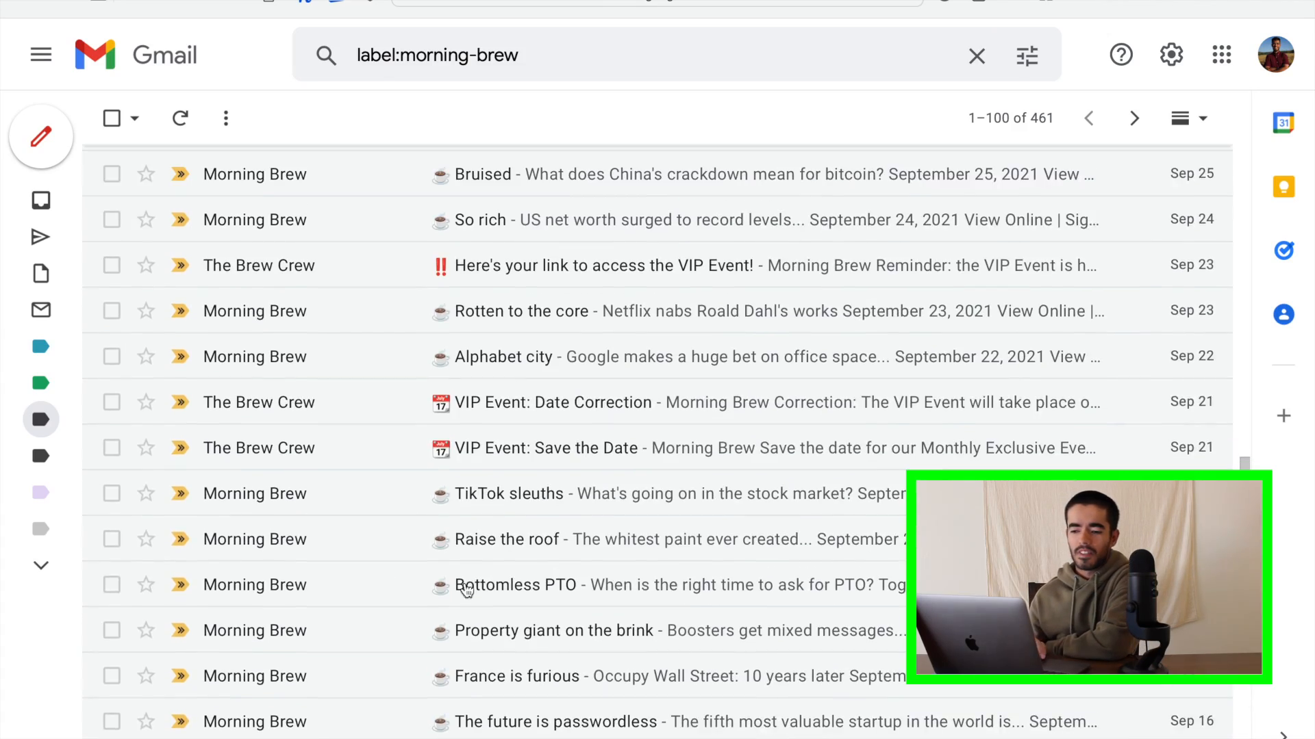
pyautogui.scroll(10, 380, 510)
pyautogui.scroll(20, 382, 512)
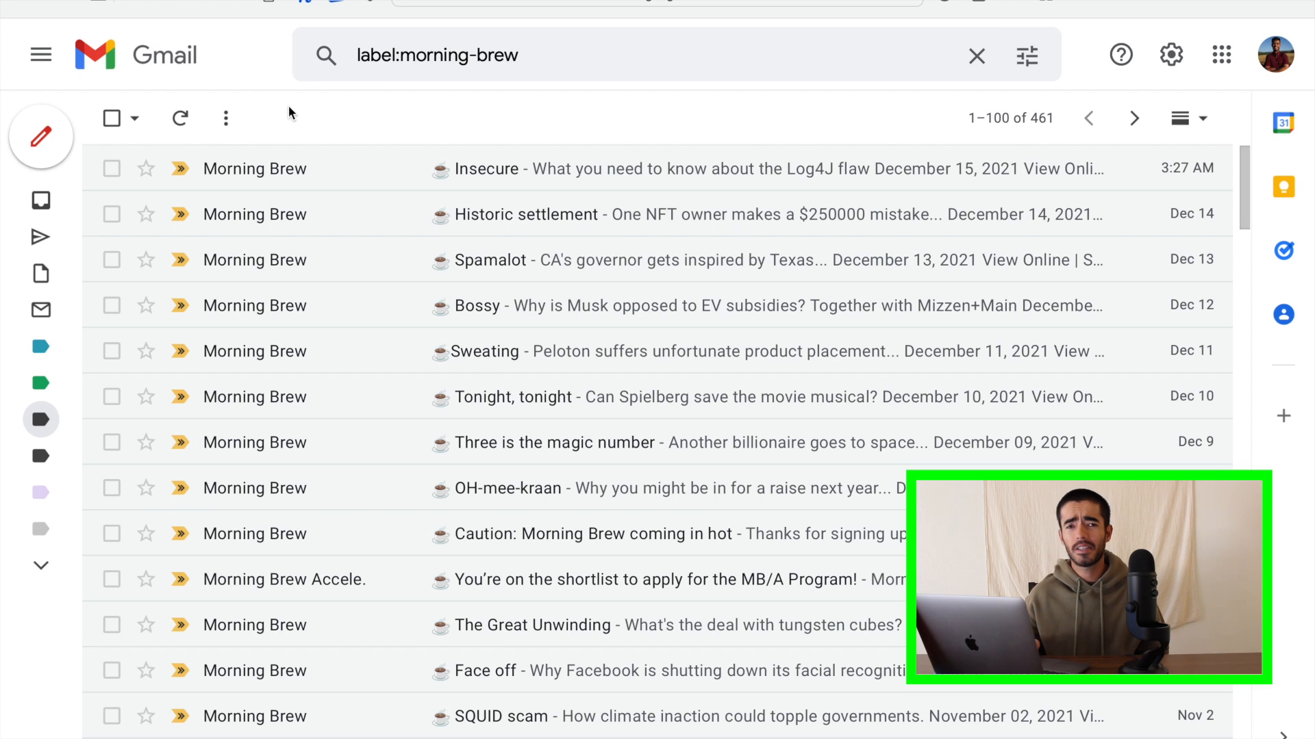
pyautogui.moveTo(10, 274)
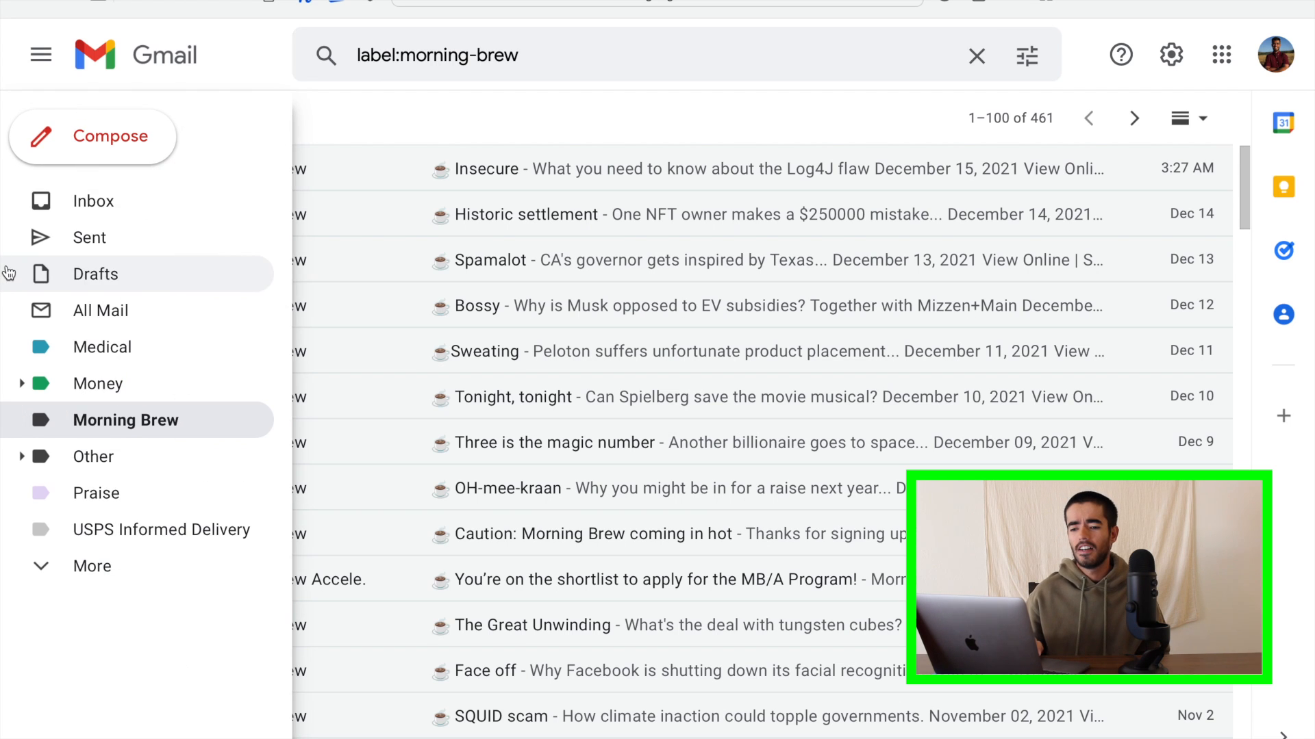